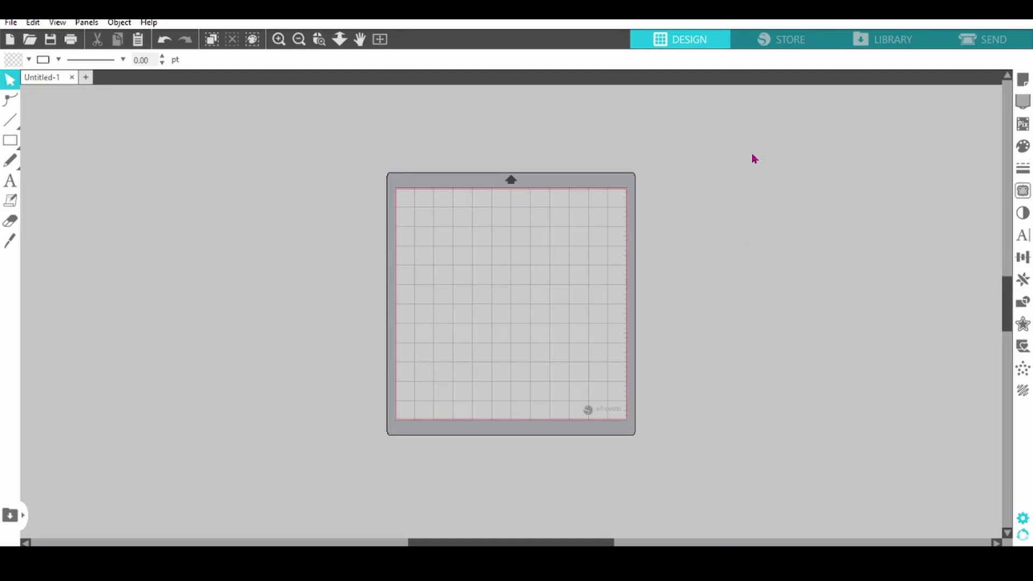
Open the Design Store and bring up the $1.00 5X7 Insert Card Candy Cane details
left_click(771, 49)
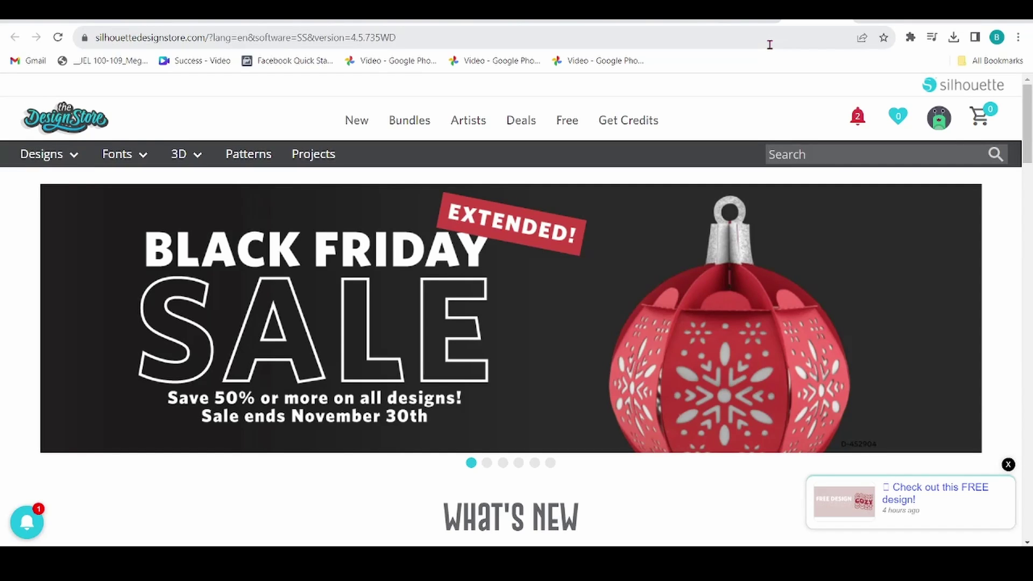
scroll(517, 350, "down", 7)
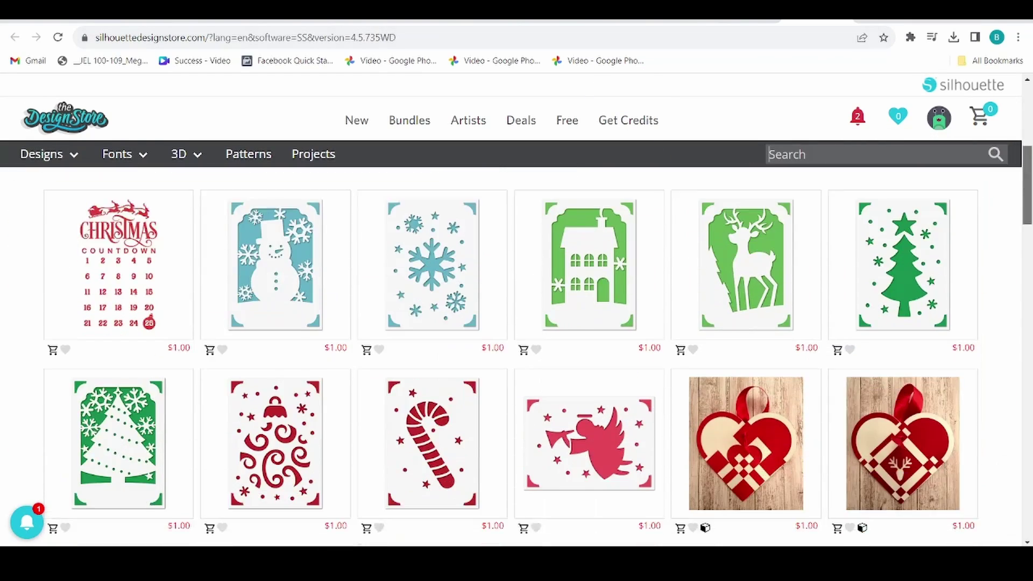
scroll(630, 230, "down", 3)
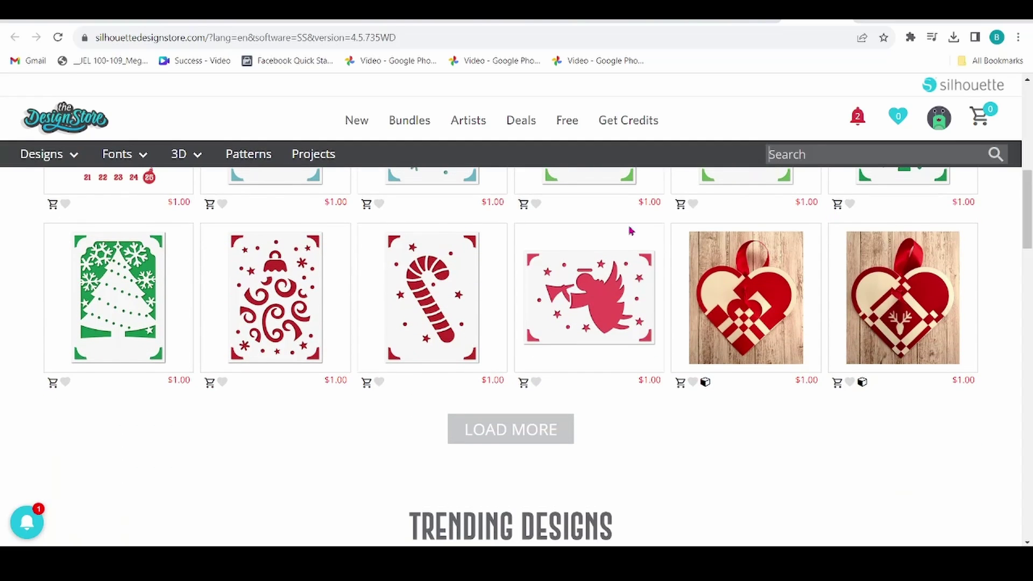
left_click(453, 306)
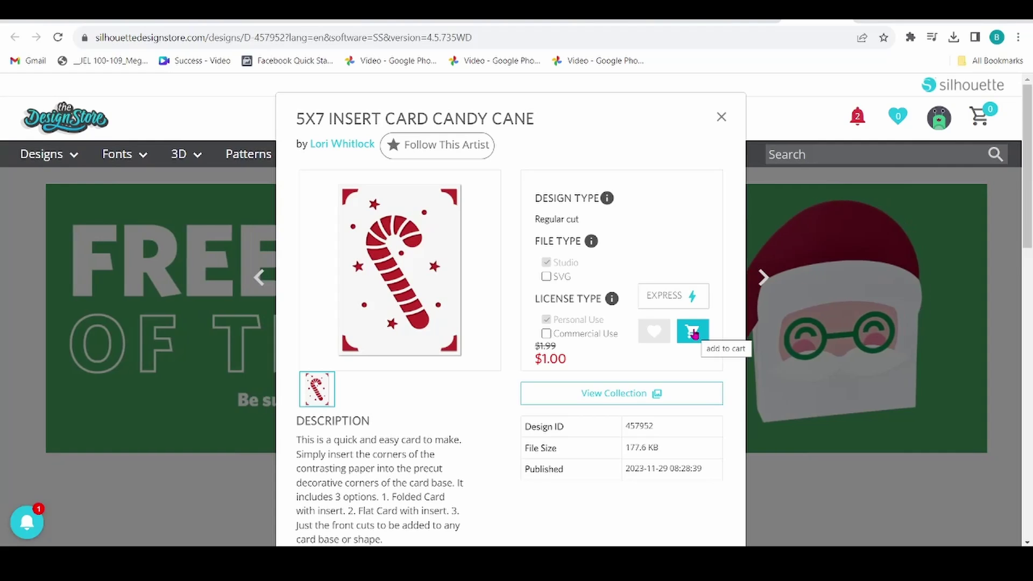
Buy the Candy Cane insert card with express checkout and download its 69.6 KB zip
left_click(682, 298)
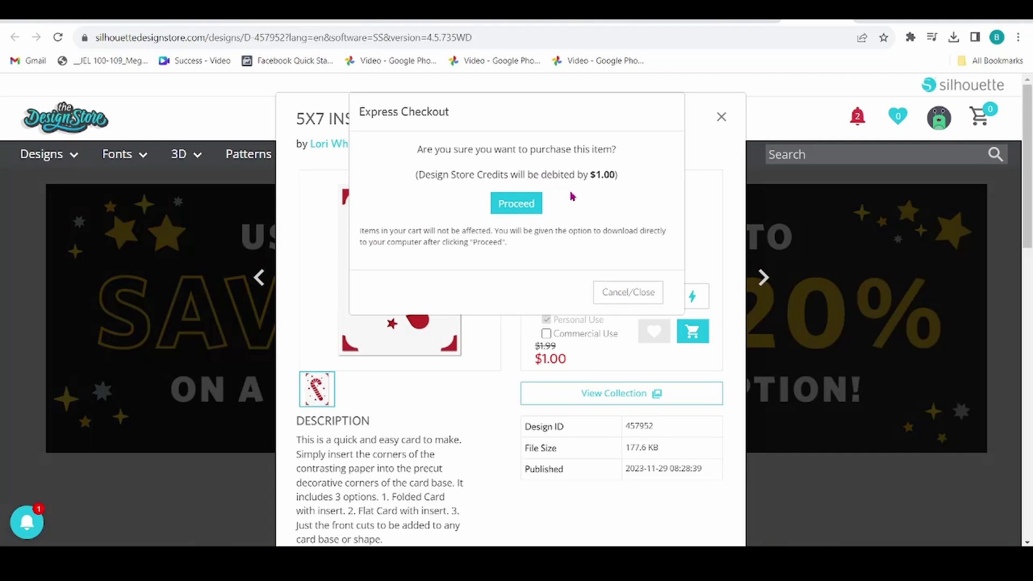
left_click(541, 205)
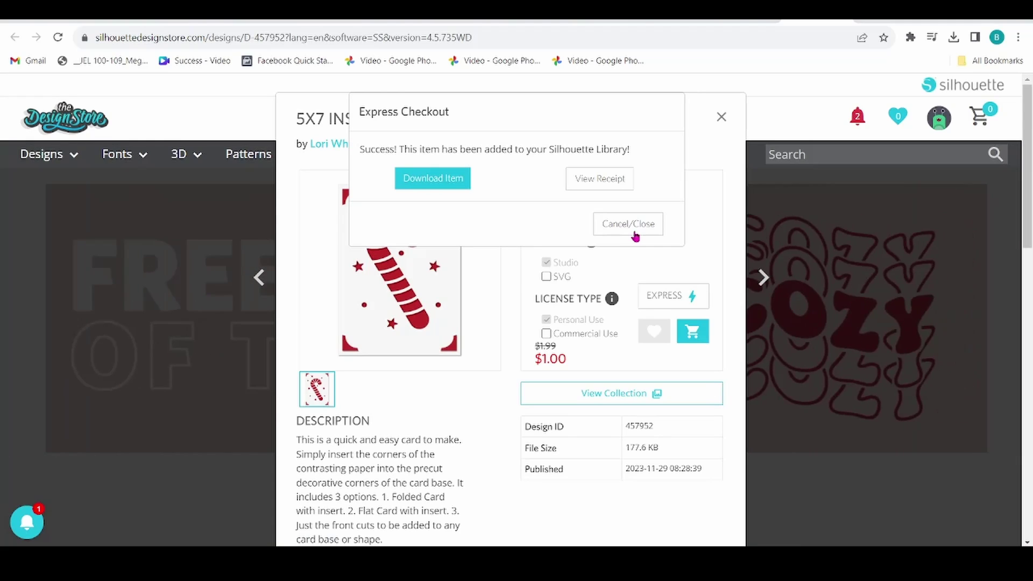
left_click(443, 183)
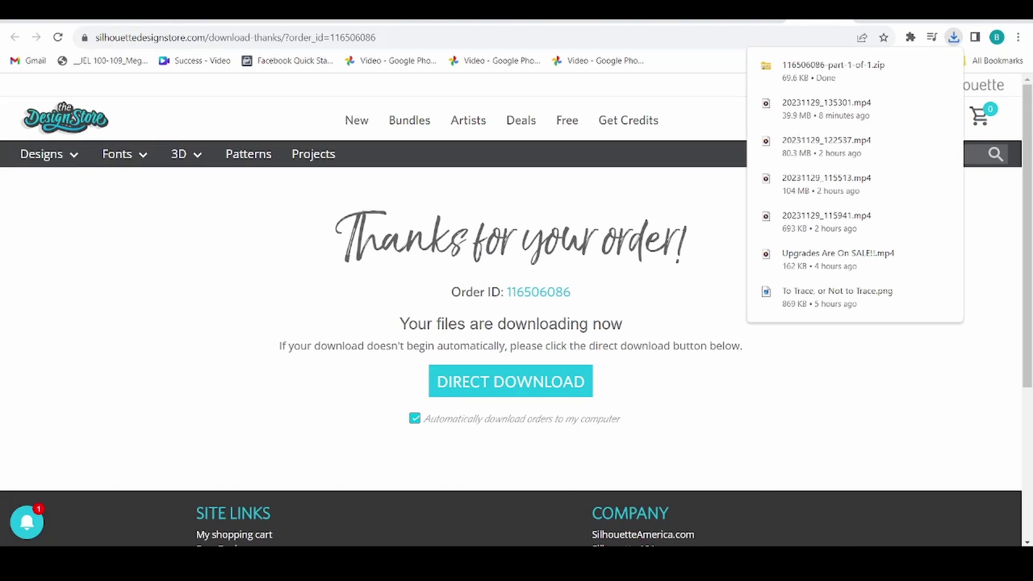
Show the Library's Recent Downloads folder in Silhouette Studio and right-click the candy cane card
left_click(694, 500)
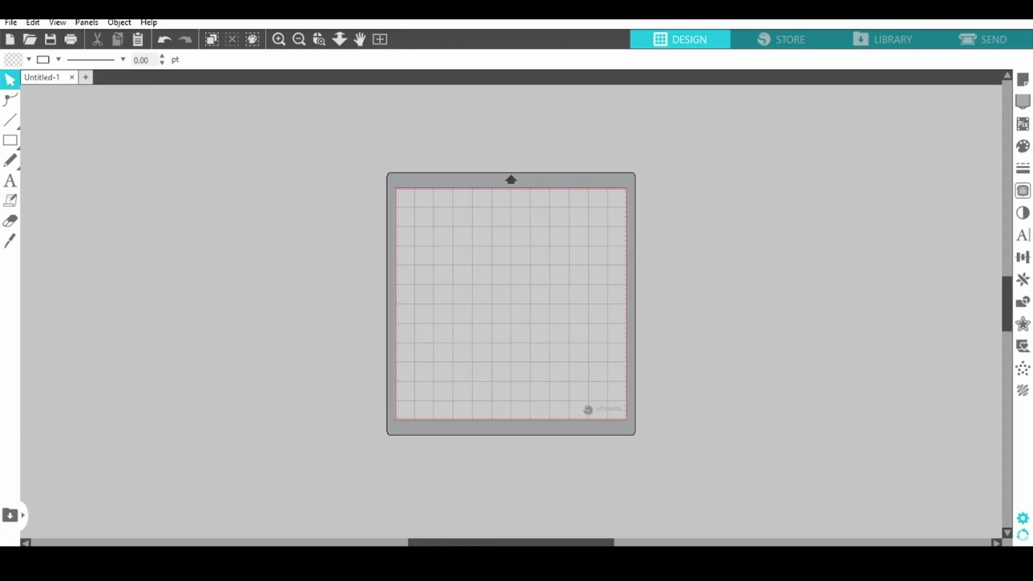
left_click(867, 43)
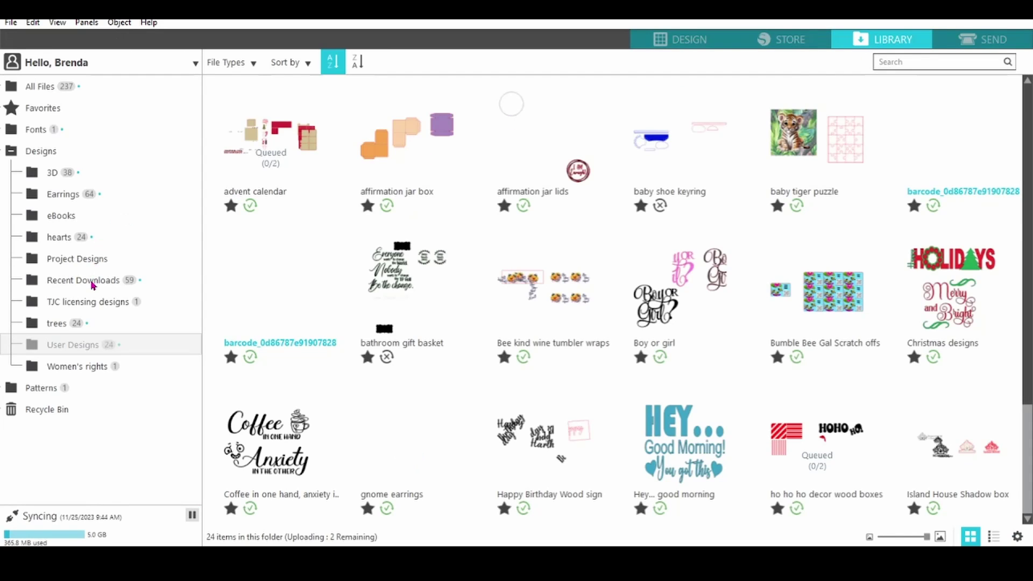
left_click(93, 285)
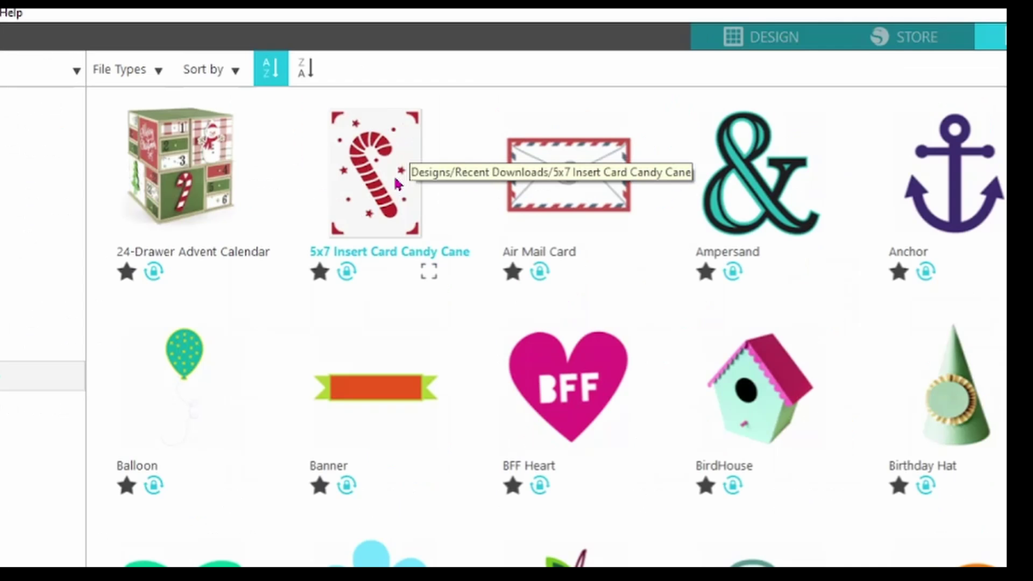
right_click(396, 183)
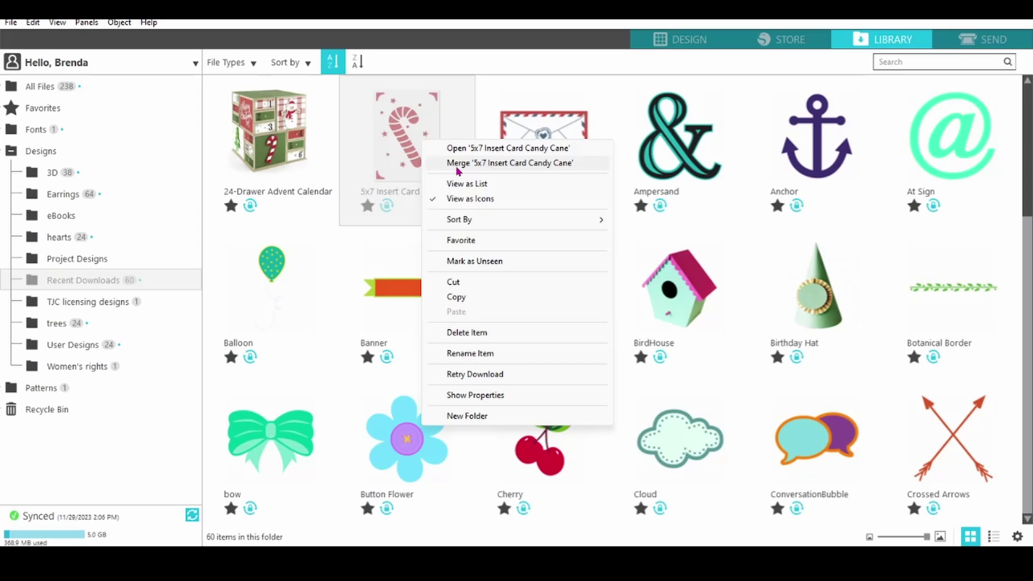
Merge the 5x7 Insert Card Candy Cane design onto the Untitled-1 mat
left_click(457, 163)
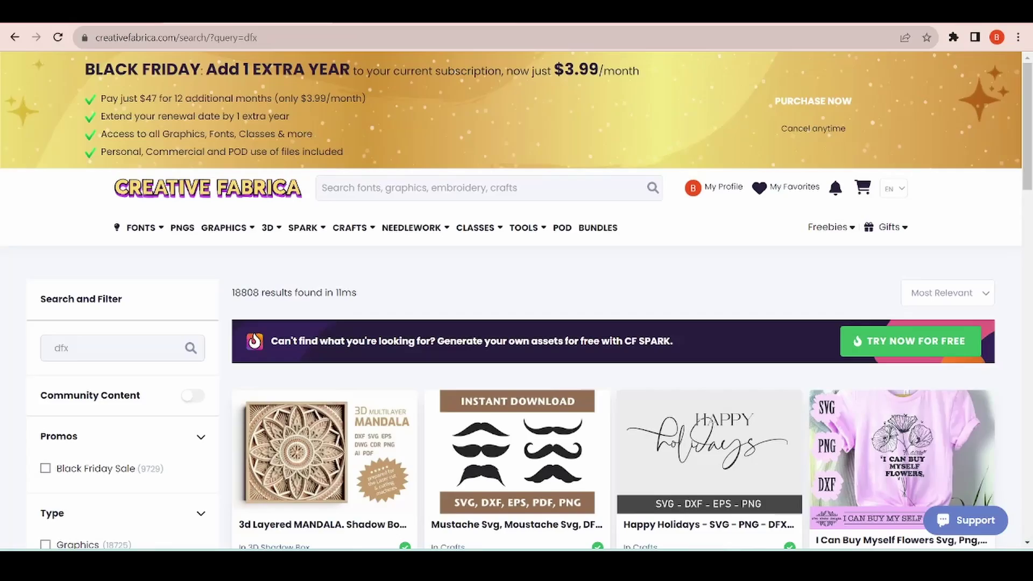
Download the Autism Day Unique Tshirt Design from Creative Fabrica and open its zip
scroll(516, 301, "down", 10)
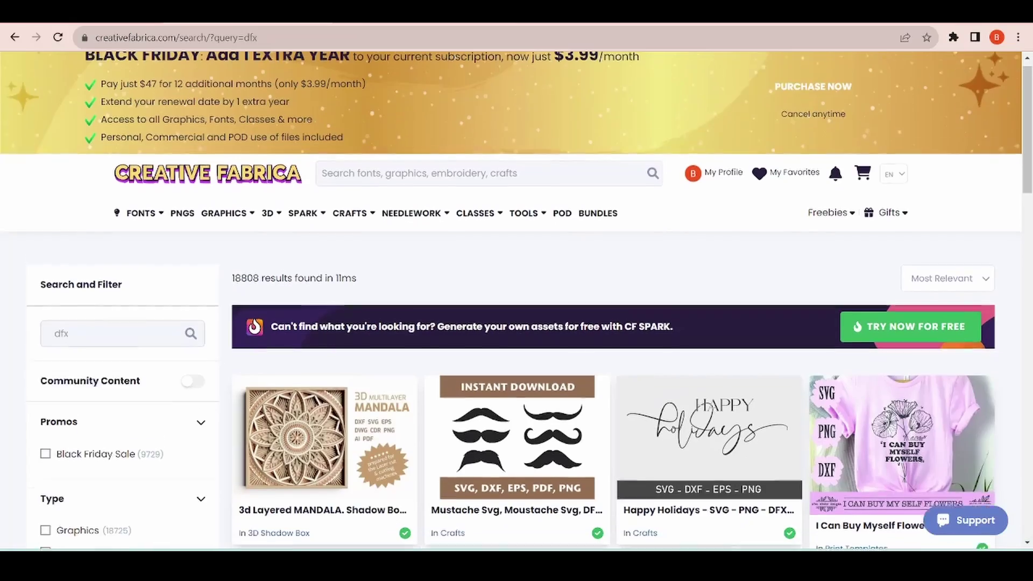
scroll(517, 301, "down", 15)
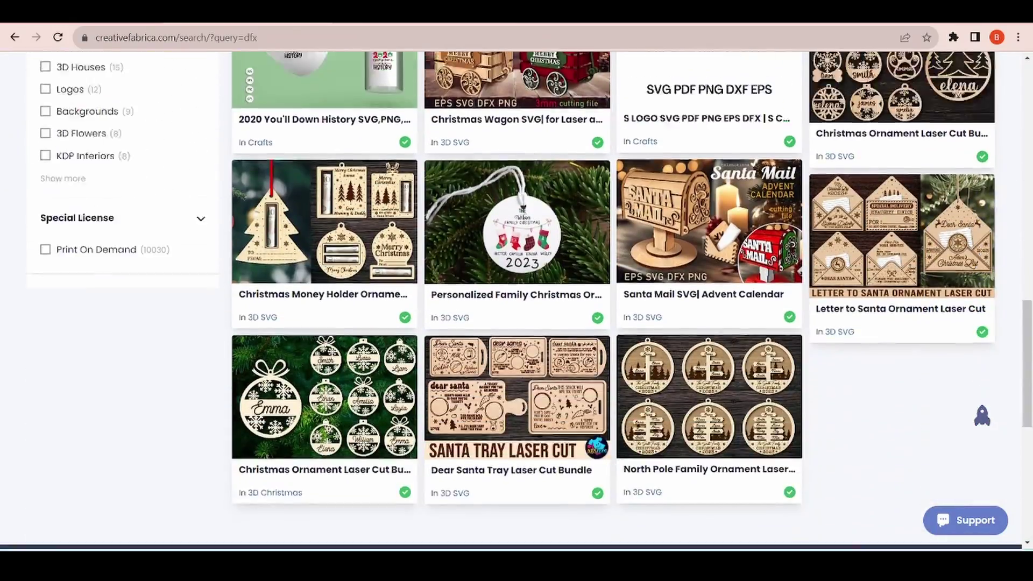
scroll(516, 301, "down", 10)
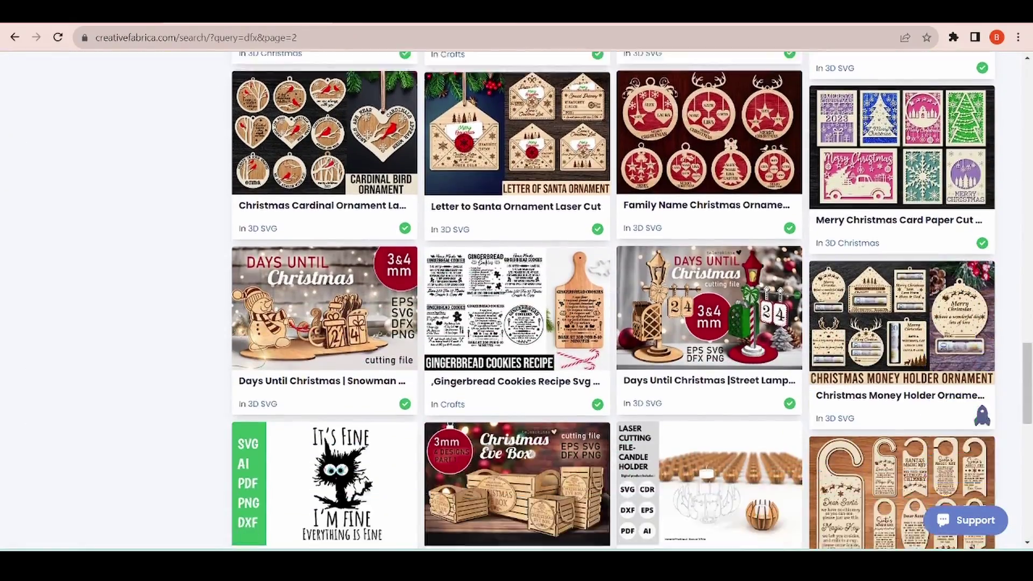
scroll(516, 301, "down", 15)
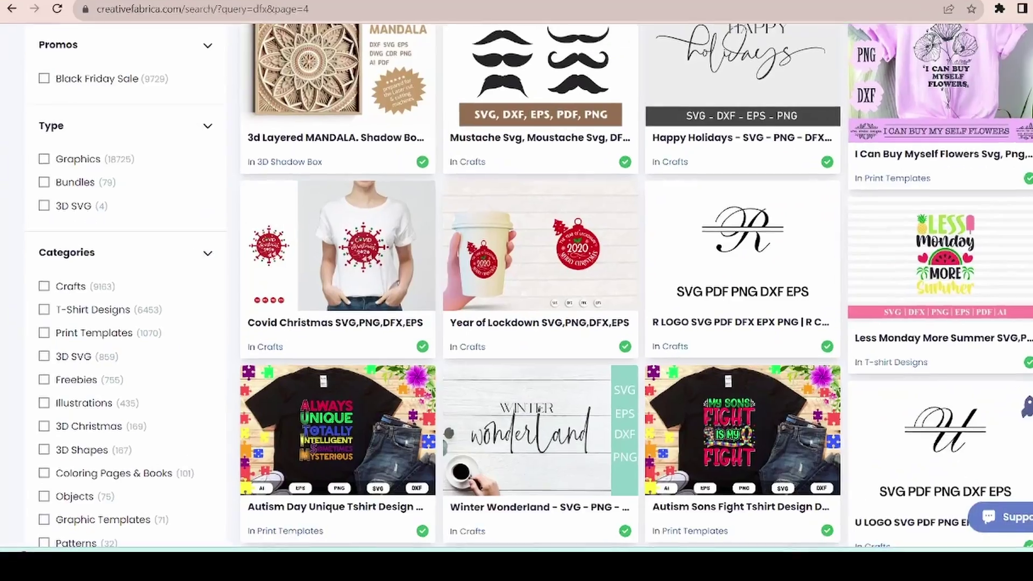
scroll(516, 302, "down", 4)
left_click(434, 392)
left_click(598, 409)
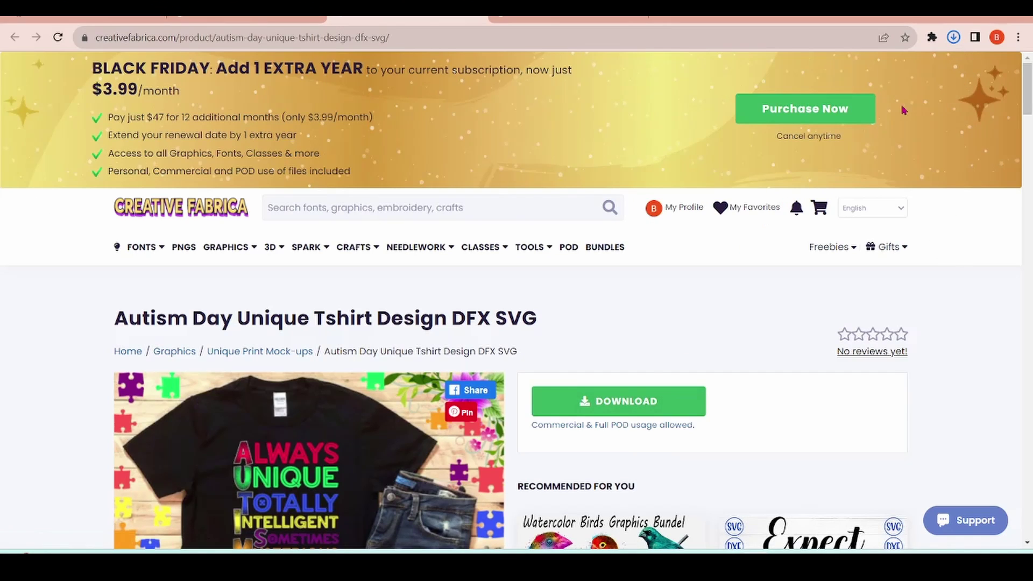
left_click(839, 67)
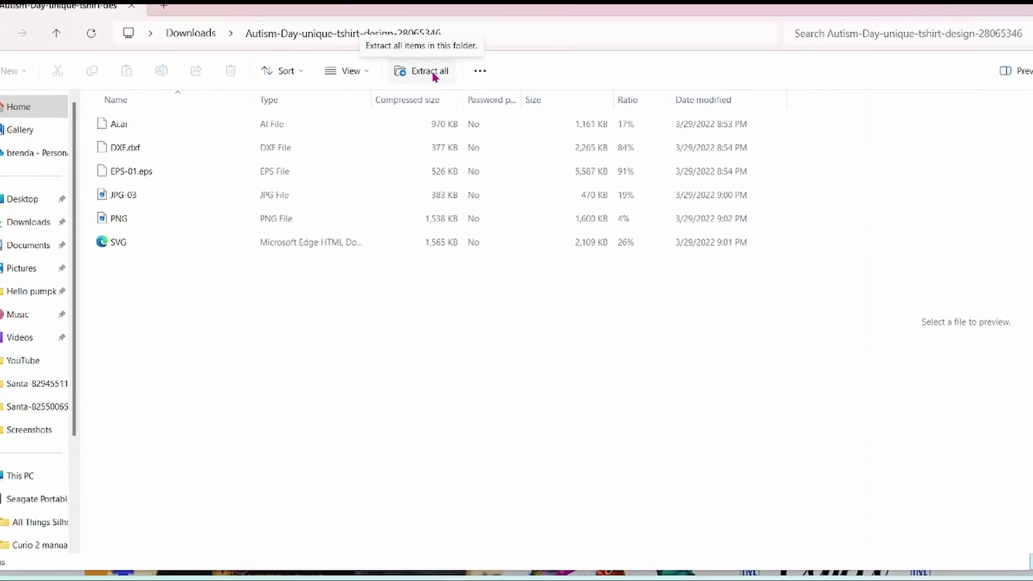
Extract the Autism Day zip's six files into the Downloads folder
left_click(436, 63)
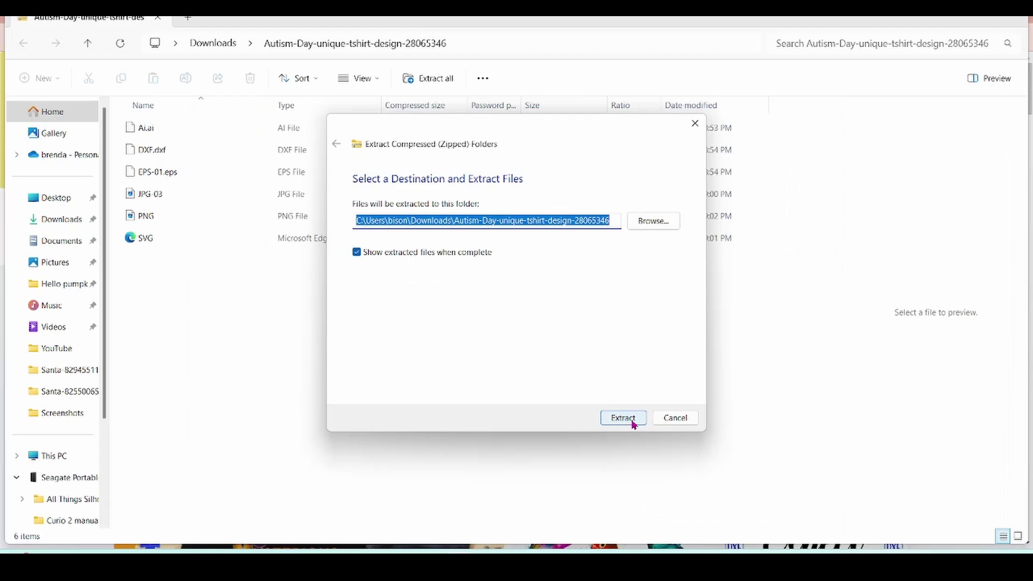
left_click(672, 509)
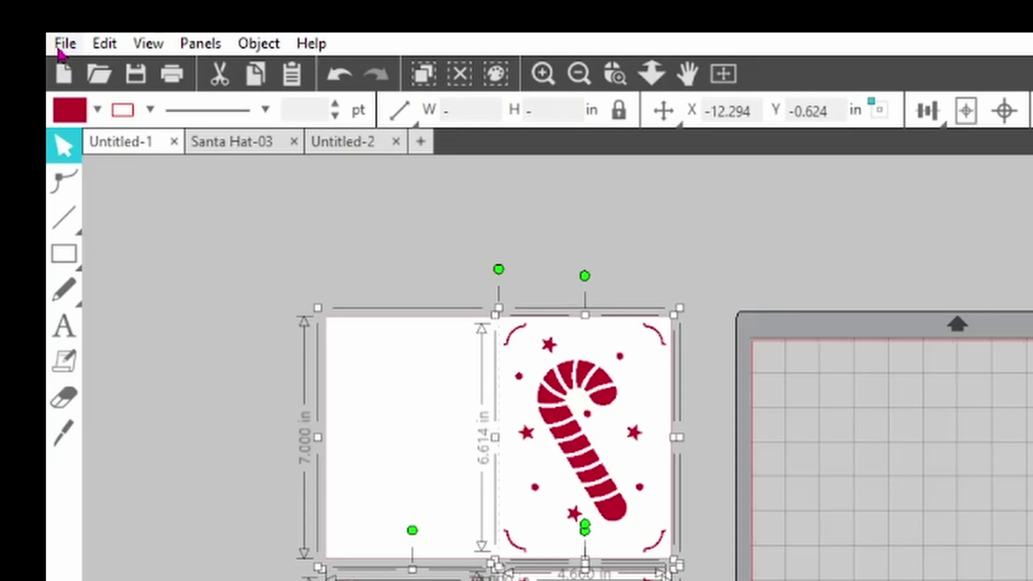
Open DXF.dxf from the extracted Autism-Day folder in Downloads via File > Open
left_click(67, 49)
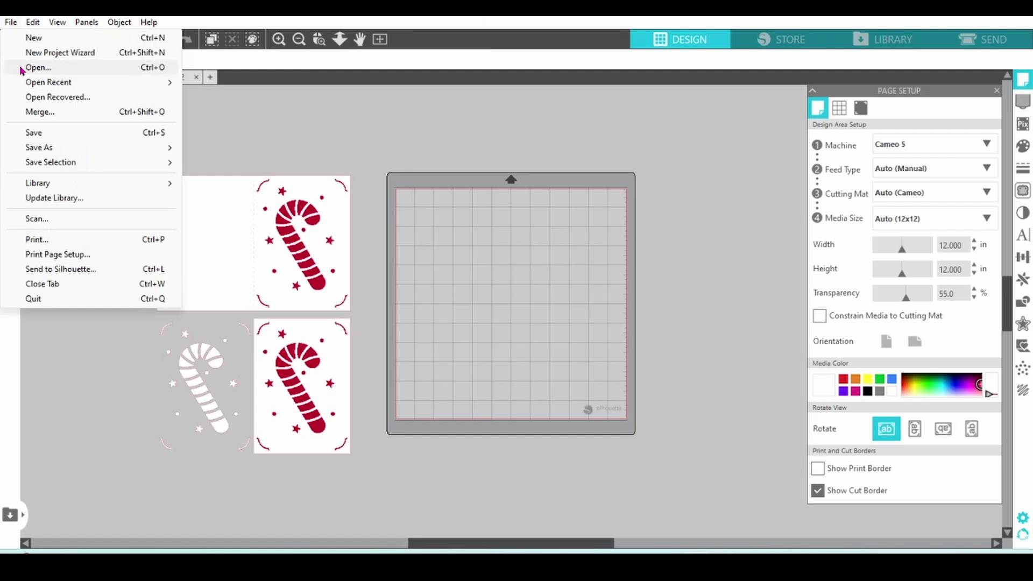
left_click(55, 68)
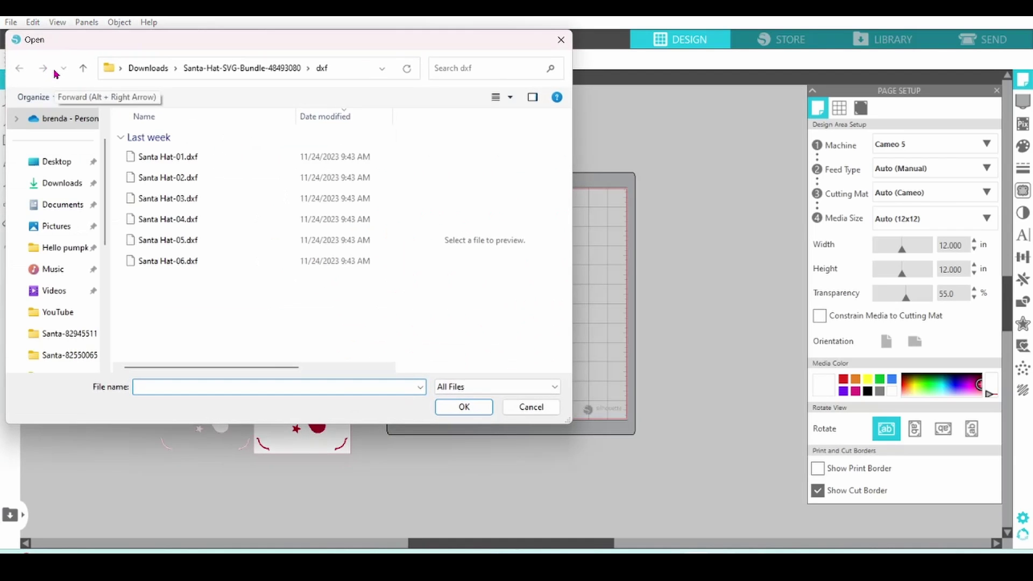
left_click(57, 183)
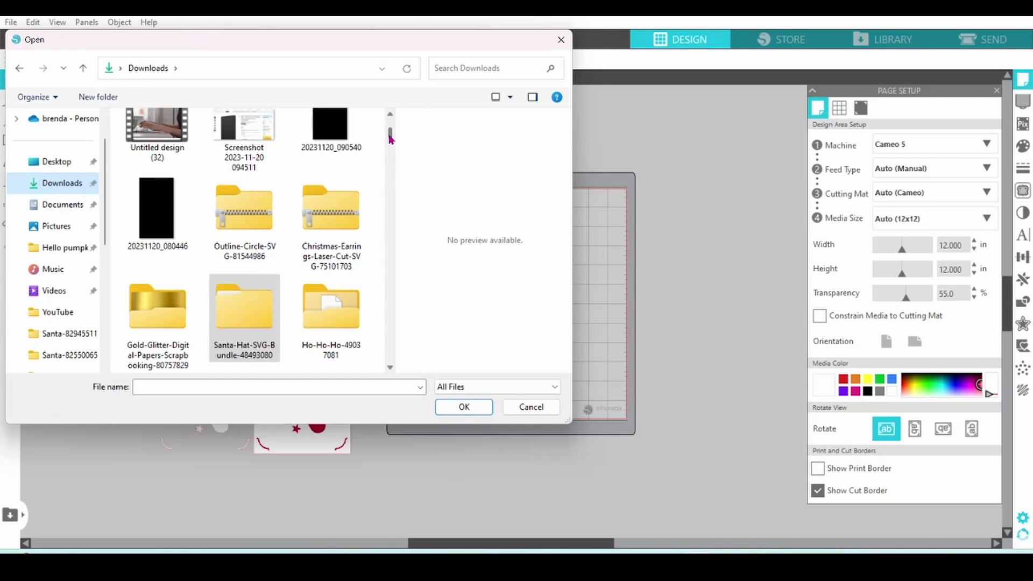
left_click_drag(390, 138, 391, 116)
left_click(390, 369)
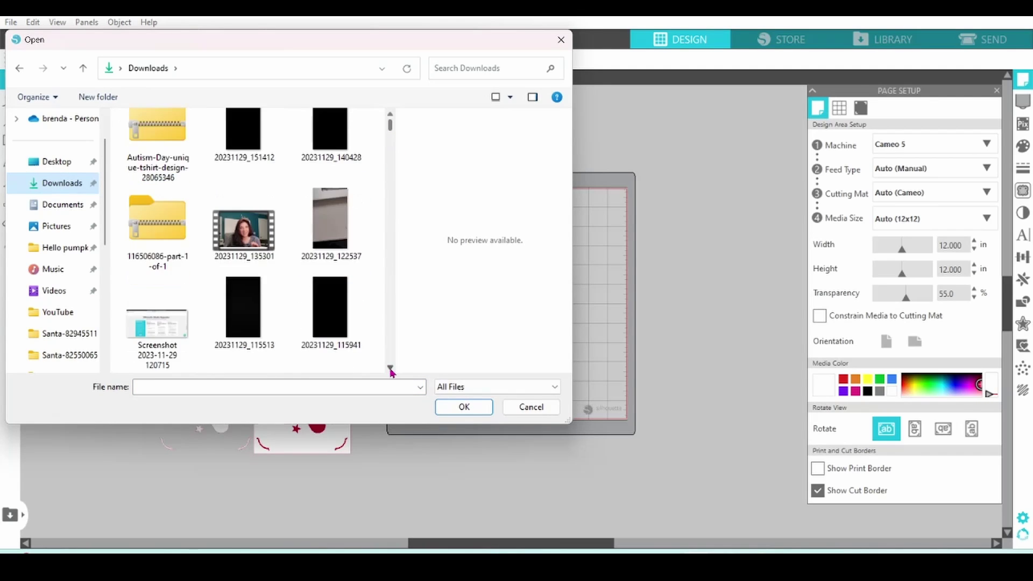
scroll(391, 372, "down", 3)
double_click(160, 321)
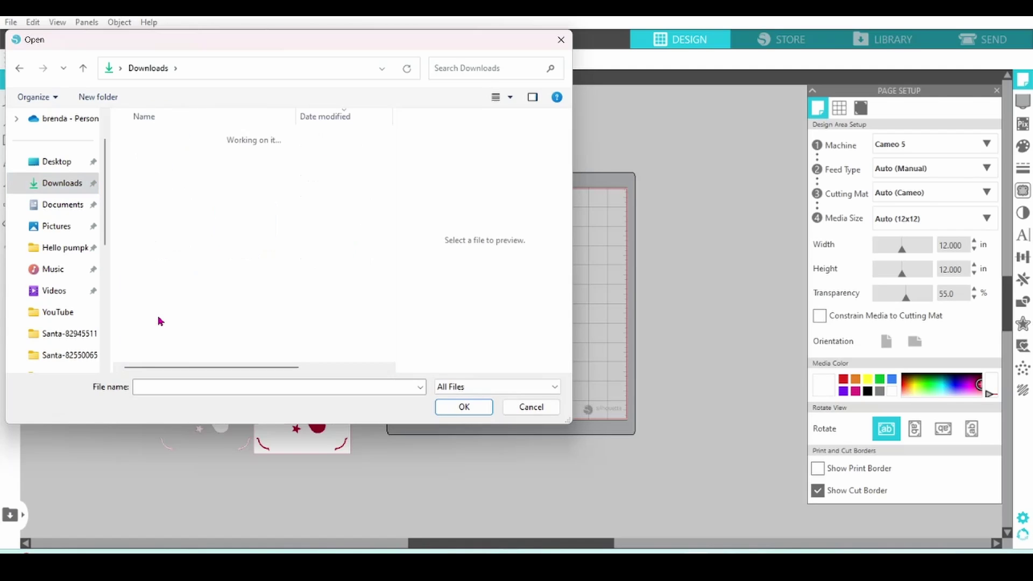
left_click(159, 184)
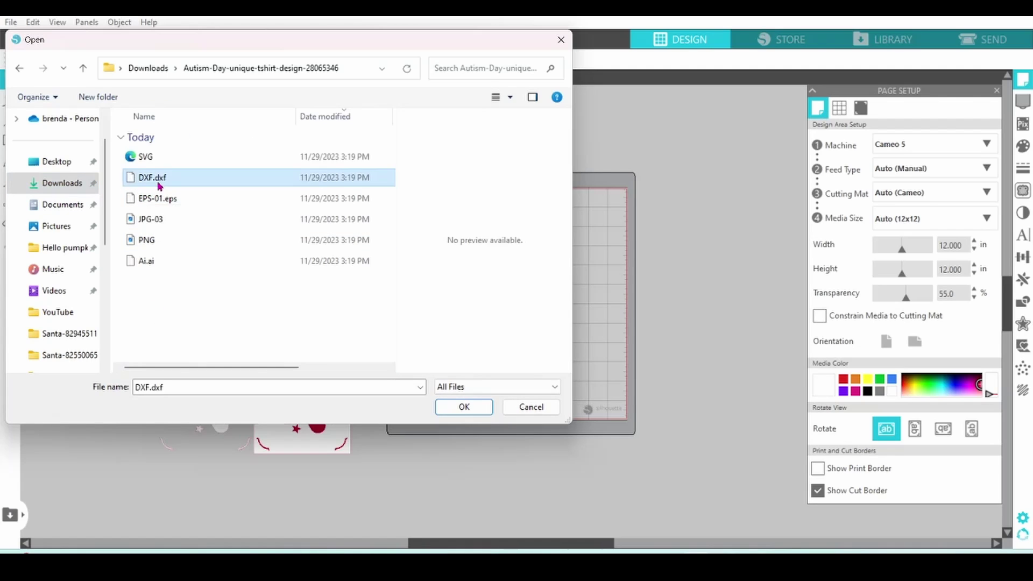
double_click(160, 184)
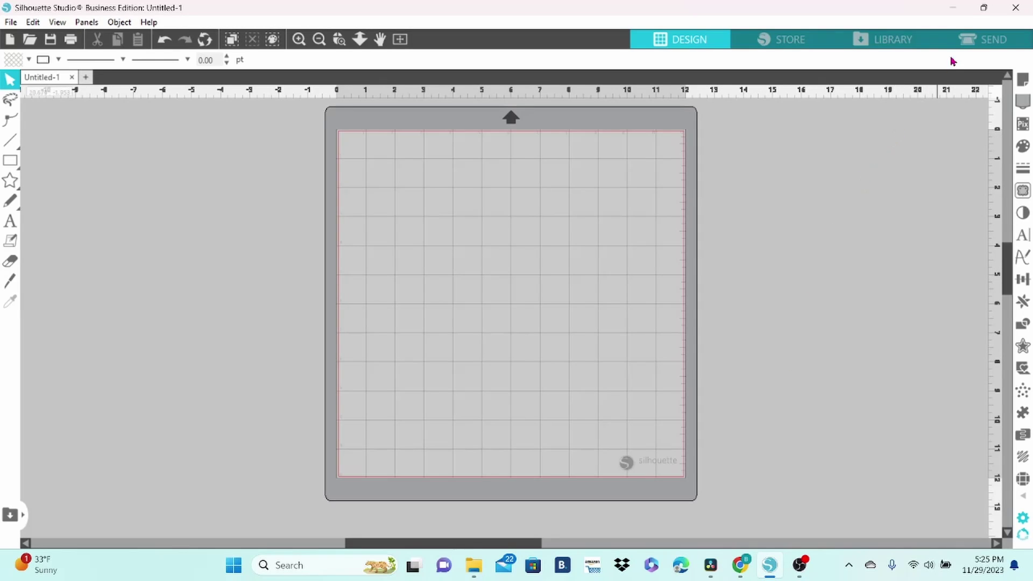
Snap Silhouette Studio to the right half of the screen and Downloads to the left
mouse_move(983, 8)
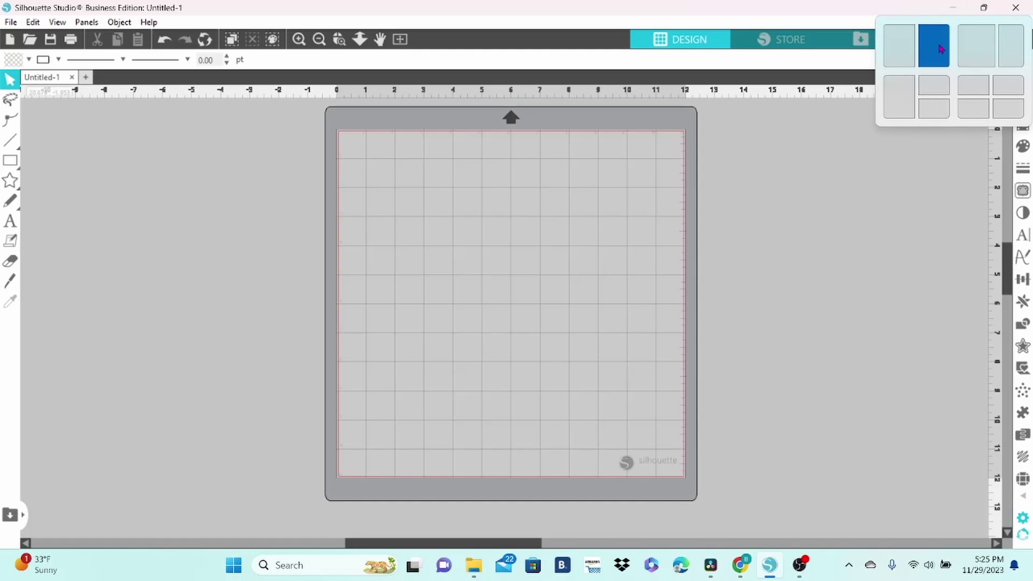
left_click(940, 49)
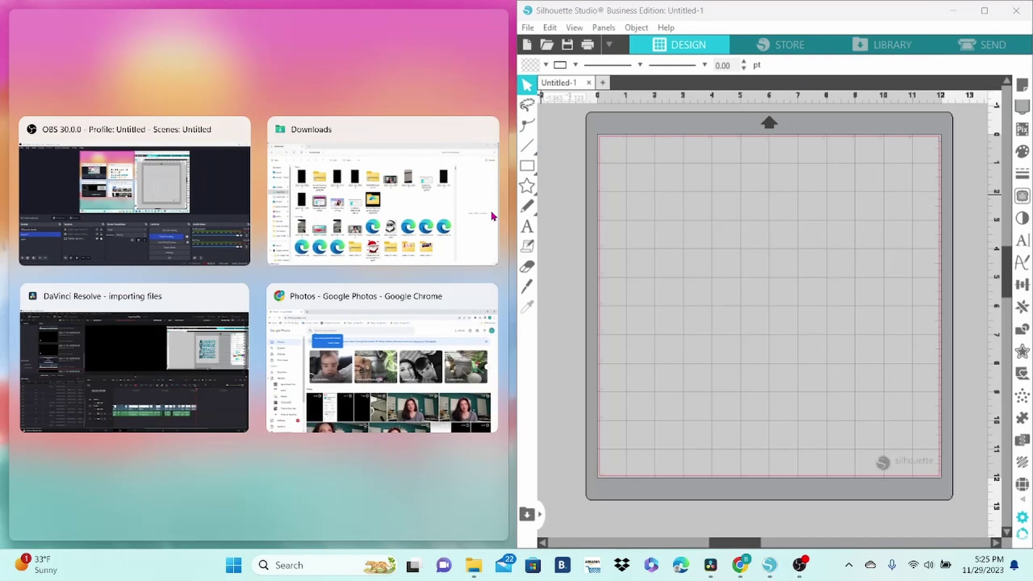
left_click(390, 209)
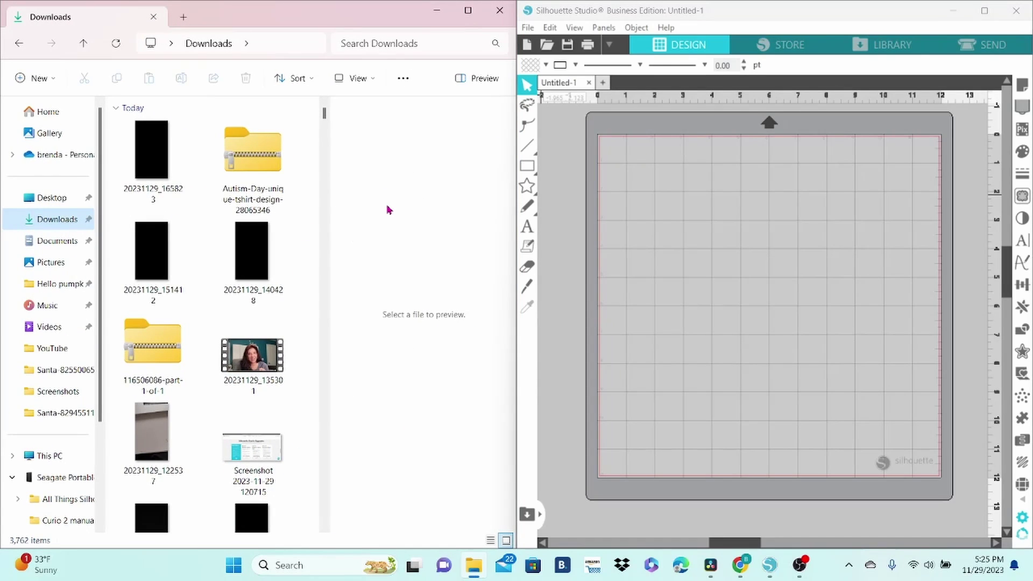
Open the Autism-Day folder and drag DXF.dxf onto the Silhouette Studio cutting mat
scroll(326, 531, "down", 5)
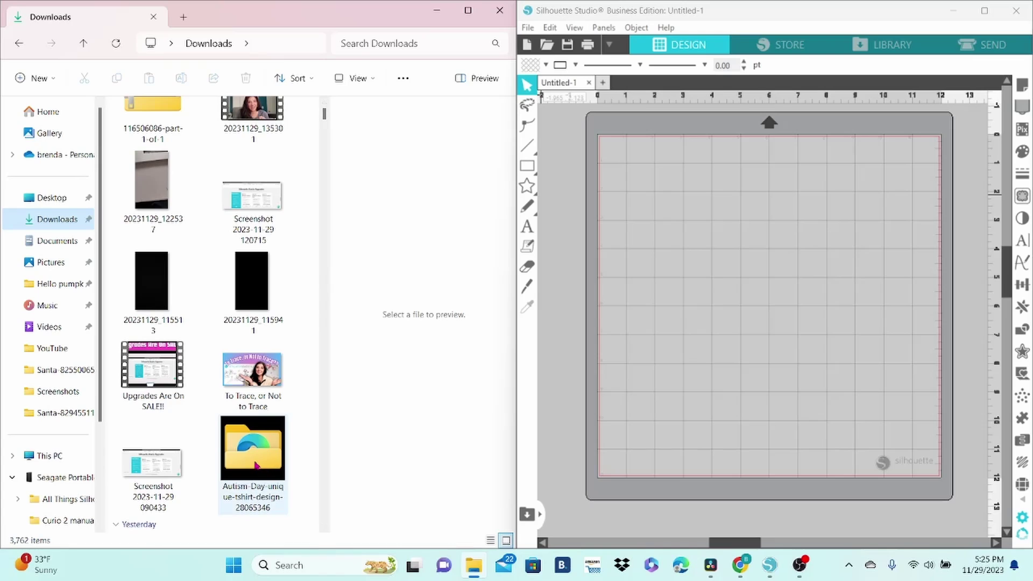
double_click(256, 466)
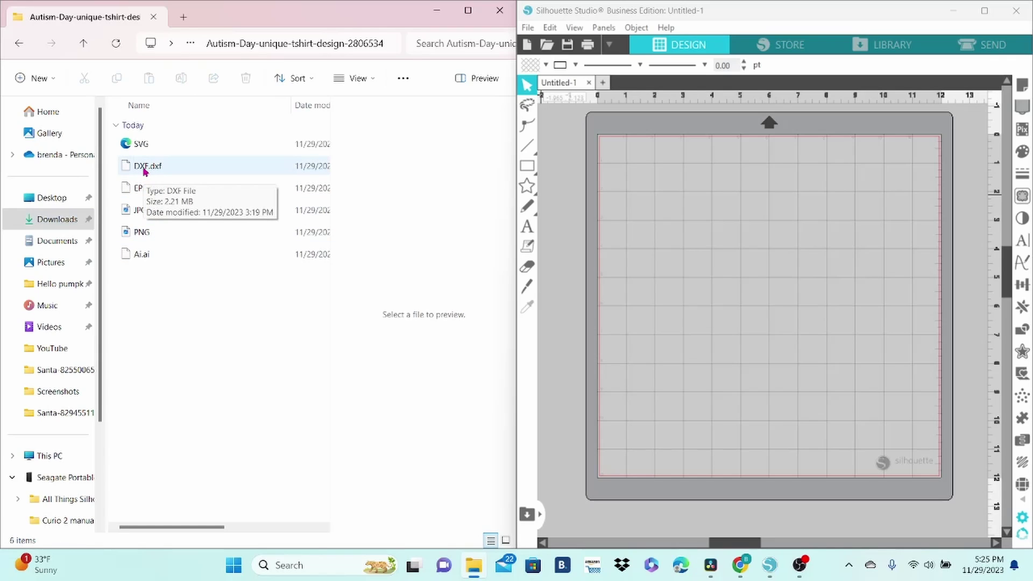
left_click_drag(144, 171, 721, 233)
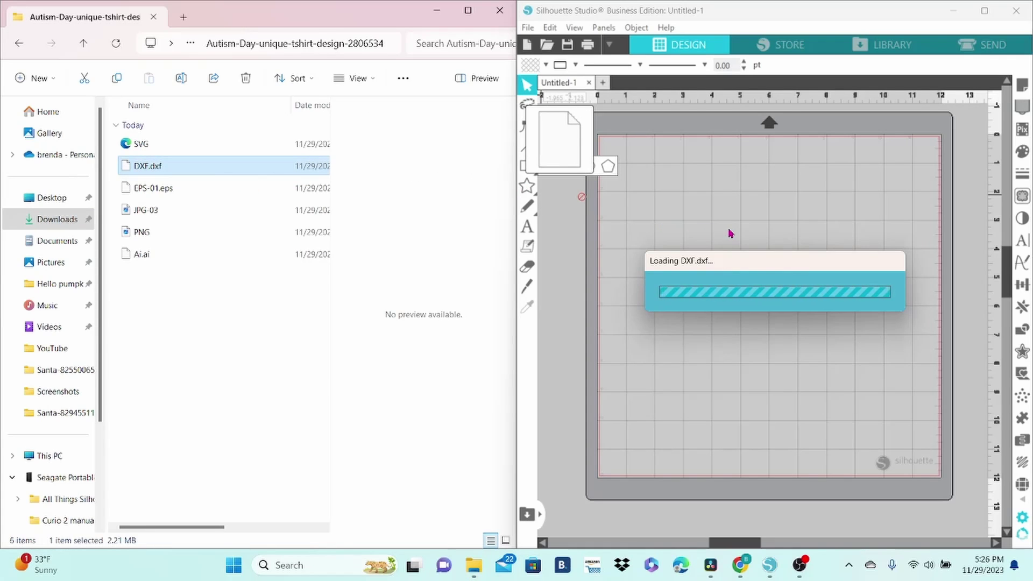